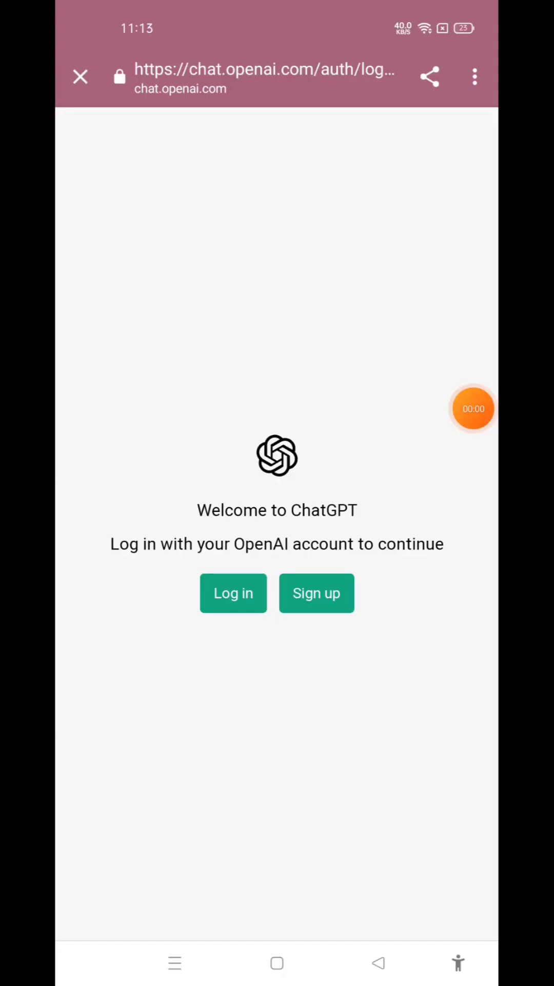
Start creating a new OpenAI account from the ChatGPT welcome screen
{"action": "left_click", "coordinate": [473, 408]}
{"action": "left_click", "coordinate": [413, 442]}
{"action": "left_click", "coordinate": [144, 142]}
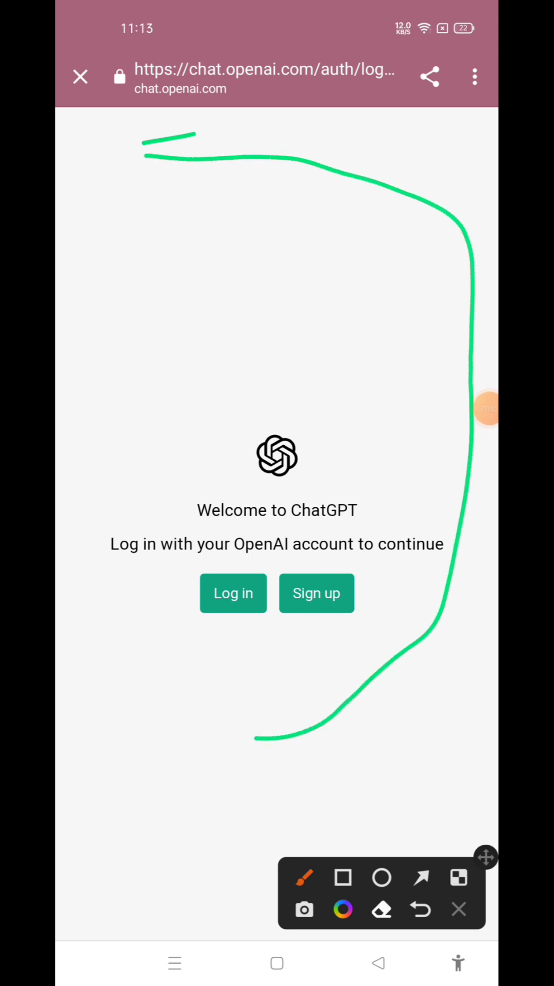
{"action": "mouse_move", "coordinate": [257, 738]}
{"action": "left_mouse_down"}
{"action": "mouse_move", "coordinate": [87, 397]}
{"action": "mouse_move", "coordinate": [291, 185]}
{"action": "left_mouse_up"}
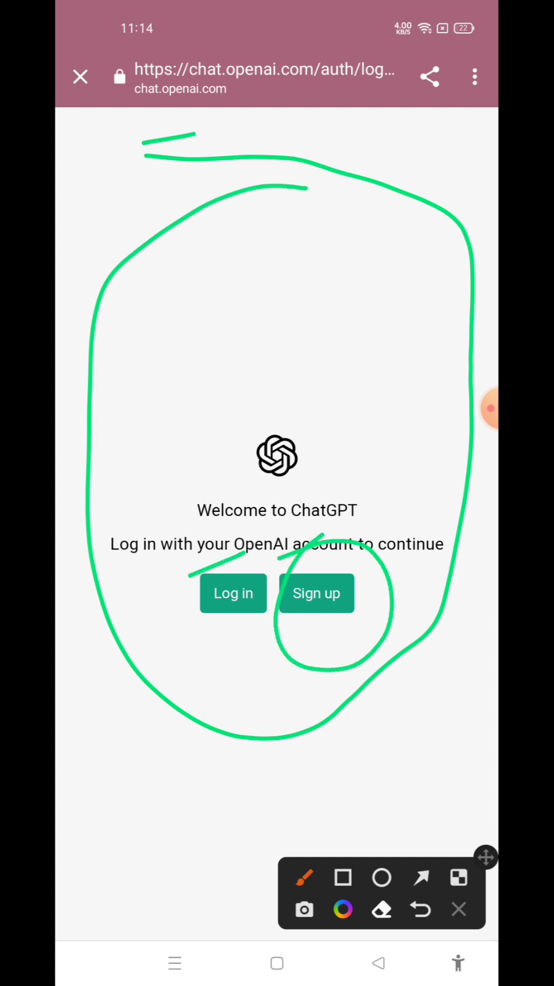
{"action": "left_click", "coordinate": [459, 910]}
{"action": "left_click", "coordinate": [317, 593]}
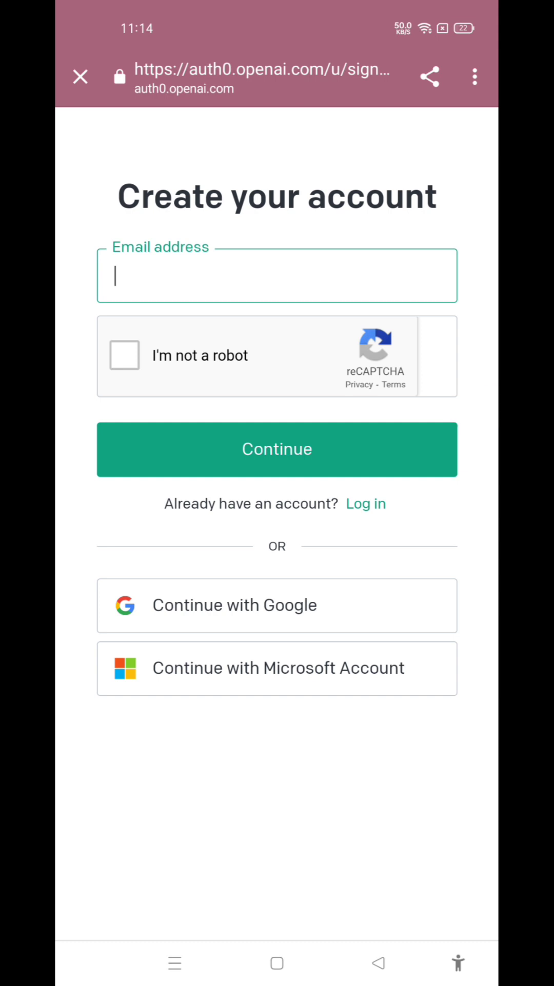
Log in with an existing account and land on an empty new chat
{"action": "left_click", "coordinate": [491, 408]}
{"action": "left_click", "coordinate": [415, 443]}
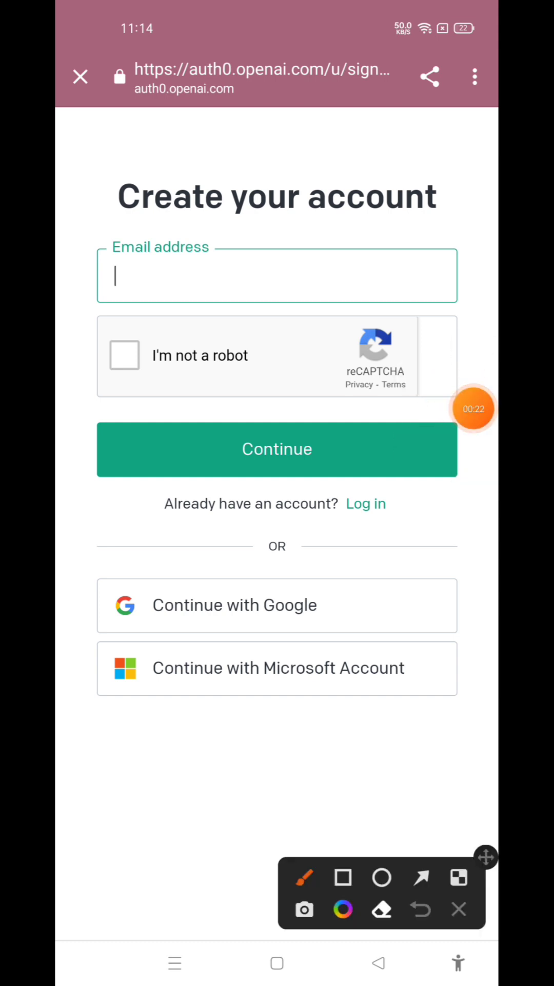
{"action": "left_click_drag", "start_coordinate": [215, 565], "coordinate": [345, 568]}
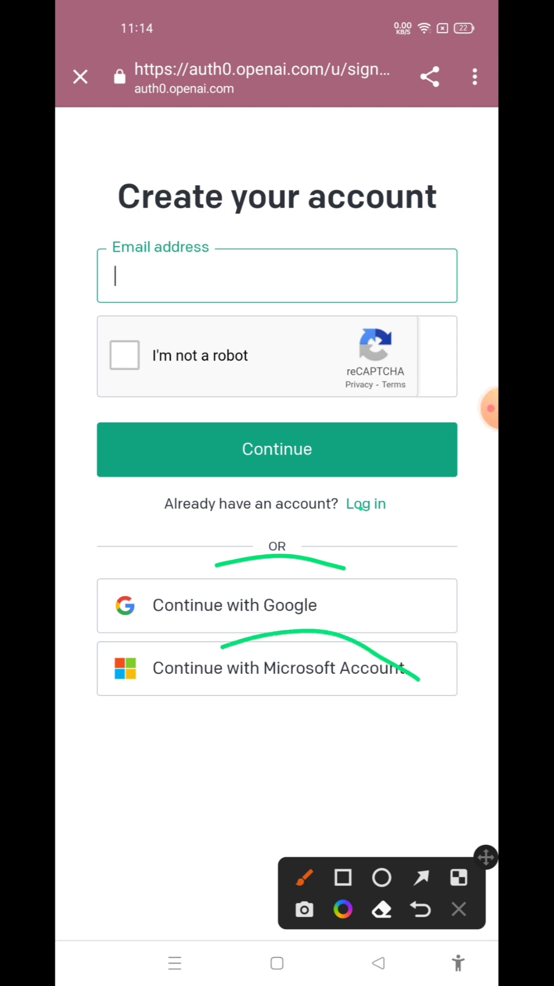
{"action": "left_click", "coordinate": [459, 909]}
{"action": "left_click", "coordinate": [366, 503]}
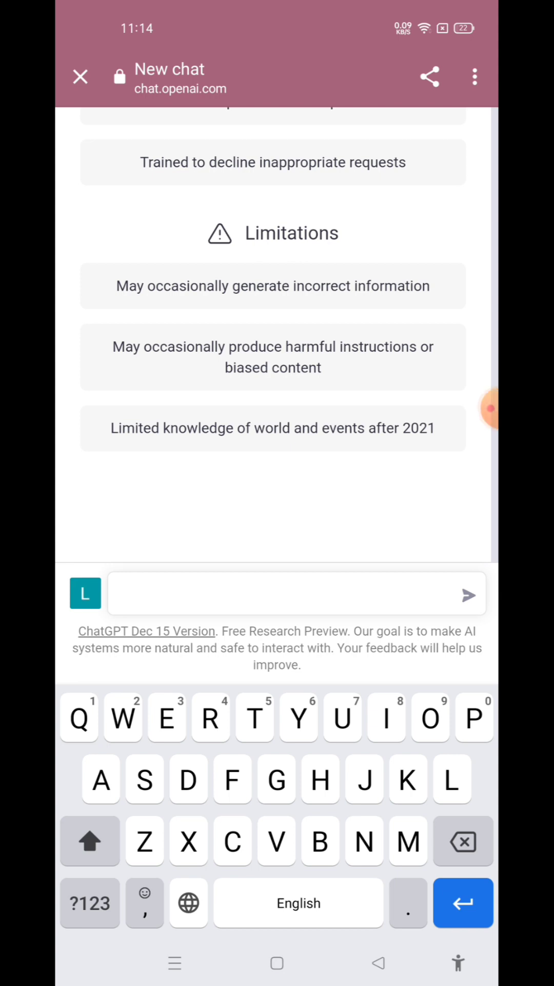
Send the prompt 'Create Age Calculator Tool For Blogger', fixing typos along the way
{"action": "left_click", "coordinate": [474, 408]}
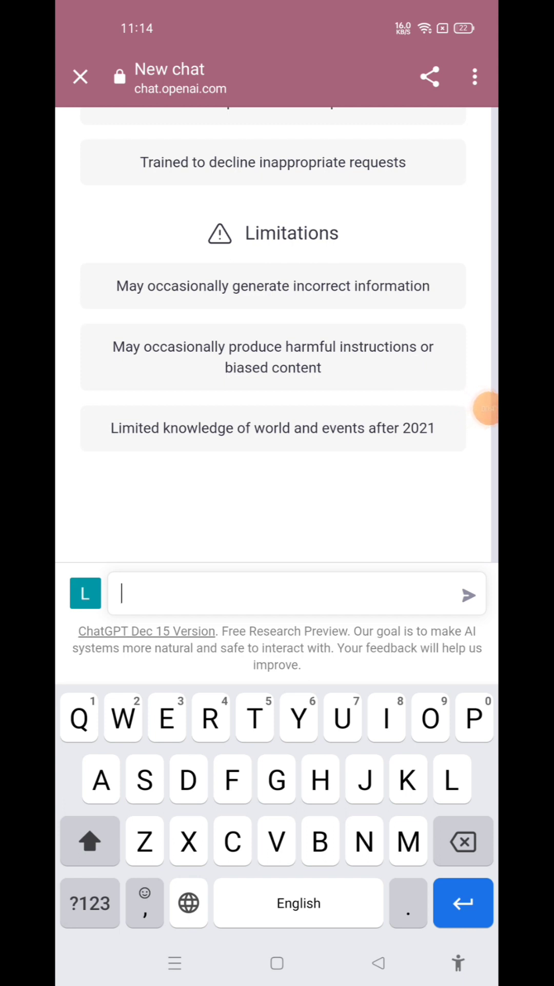
{"action": "type", "text": "Cr"}
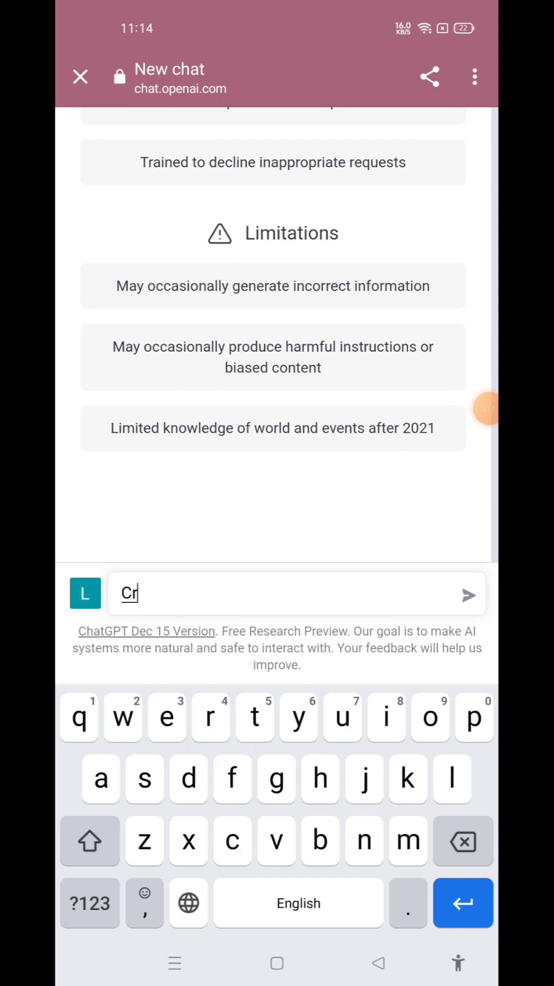
{"action": "type", "text": "eate Ag"}
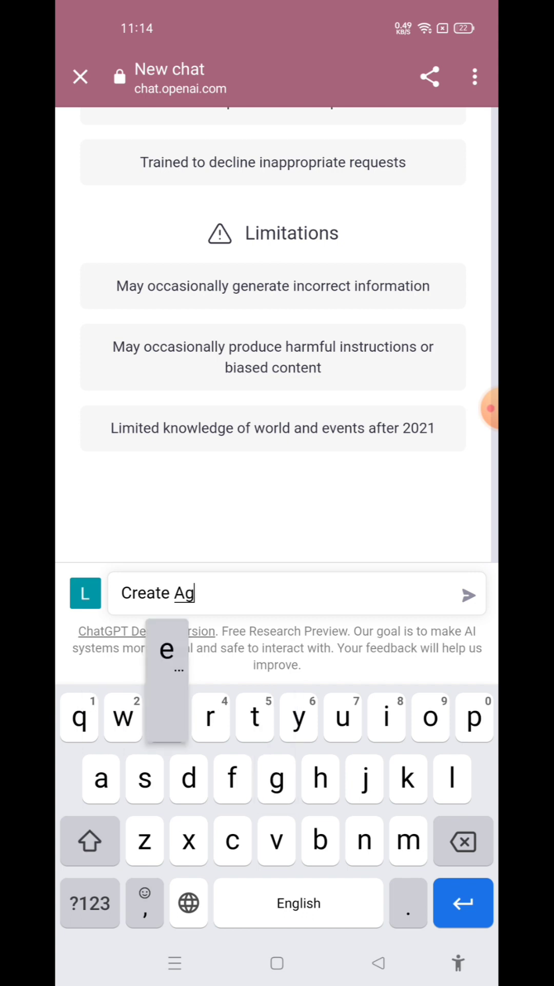
{"action": "type", "text": "e Calc"}
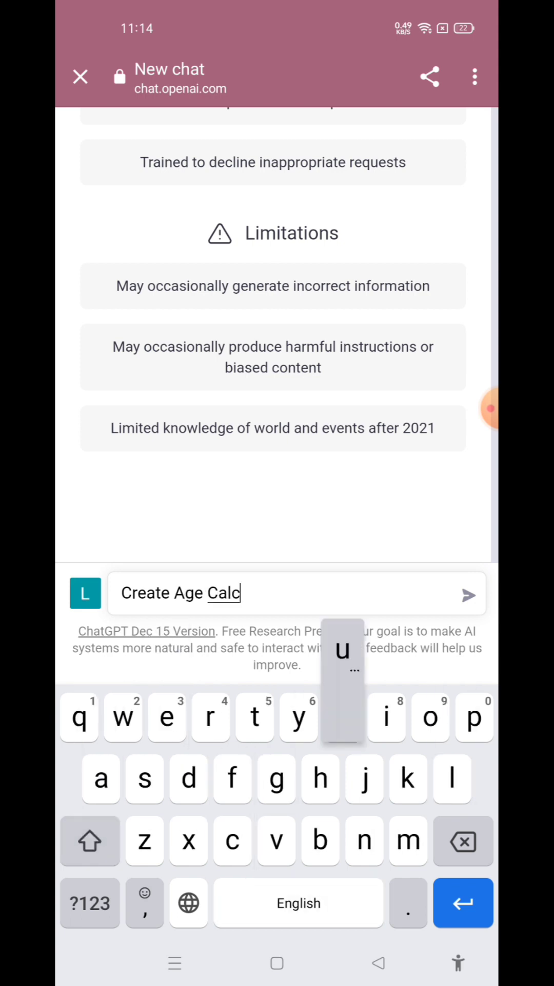
{"action": "type", "text": "ulator Y"}
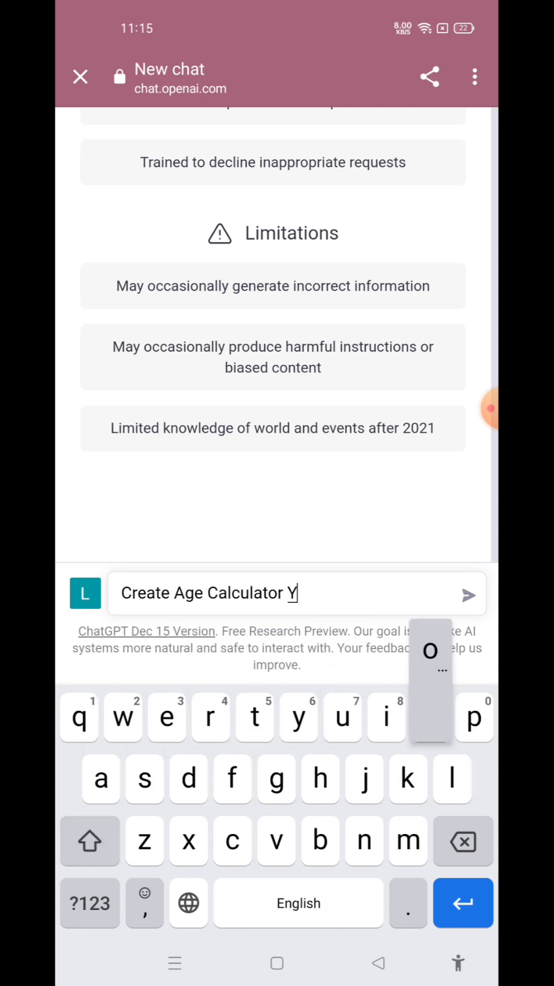
{"action": "key", "text": "BackSpace"}
{"action": "type", "text": "Tool For"}
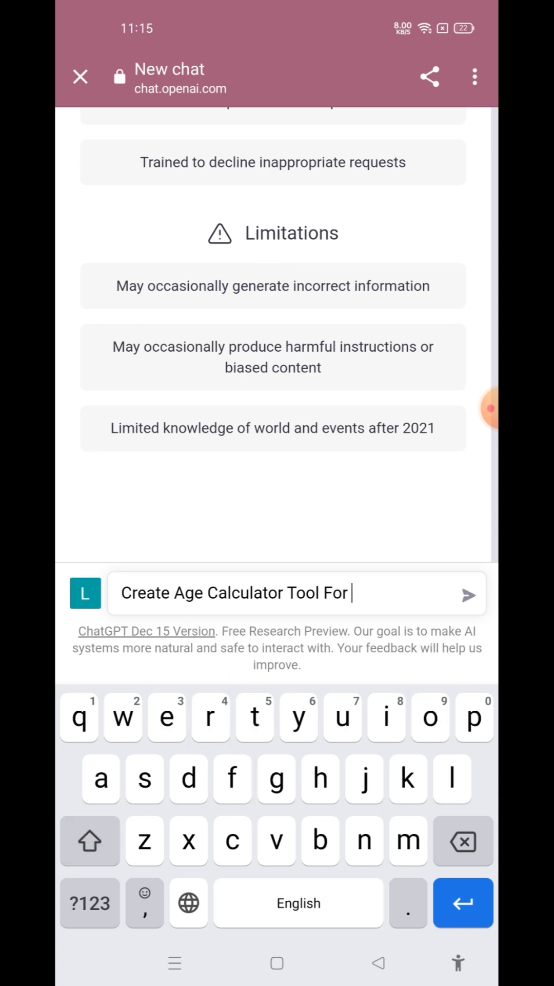
{"action": "type", "text": "N"}
{"action": "key", "text": "BackSpace"}
{"action": "key", "text": "BackSpace"}
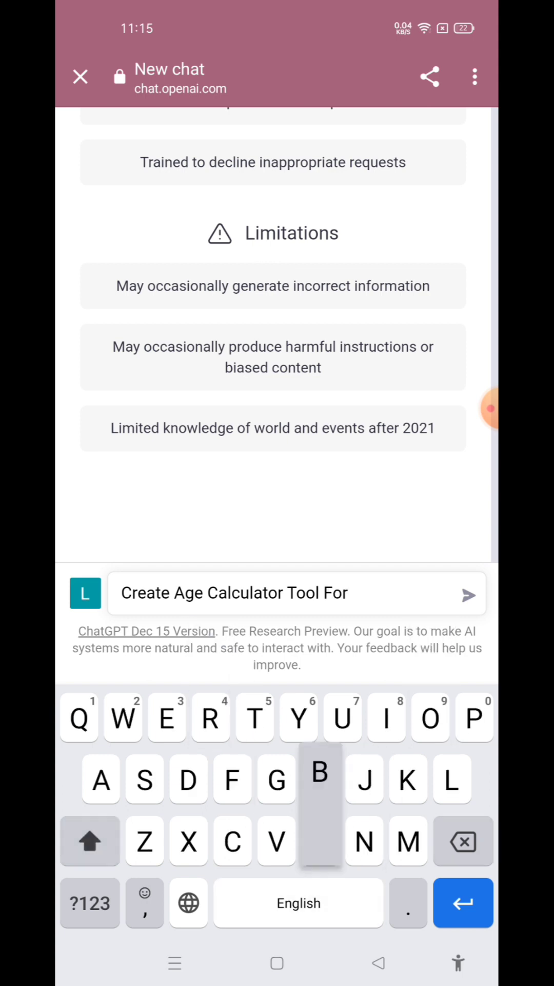
{"action": "type", "text": "Blo"}
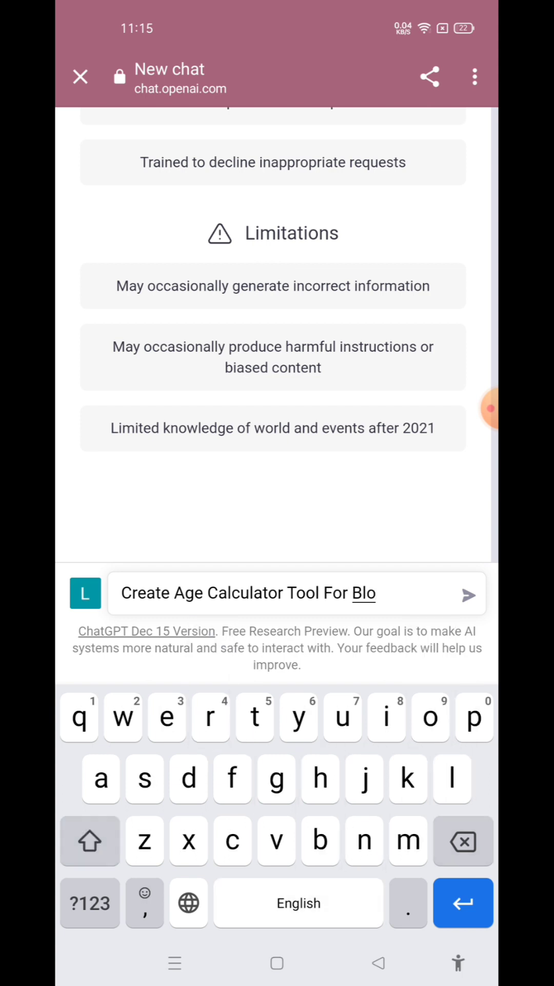
{"action": "type", "text": "ggr"}
{"action": "left_click", "coordinate": [468, 595]}
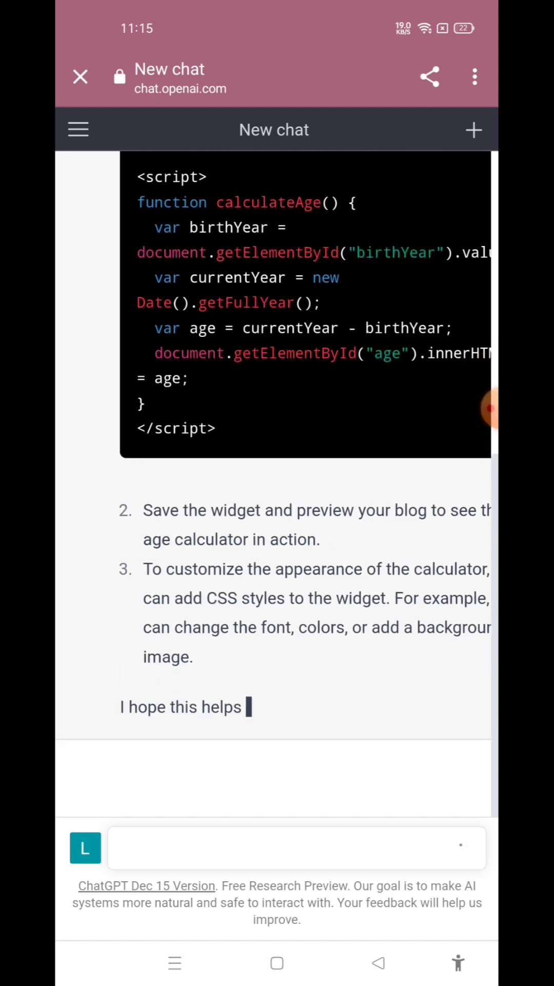
{"action": "scroll", "coordinate": [278, 462], "scroll_direction": "up", "scroll_amount": 10}
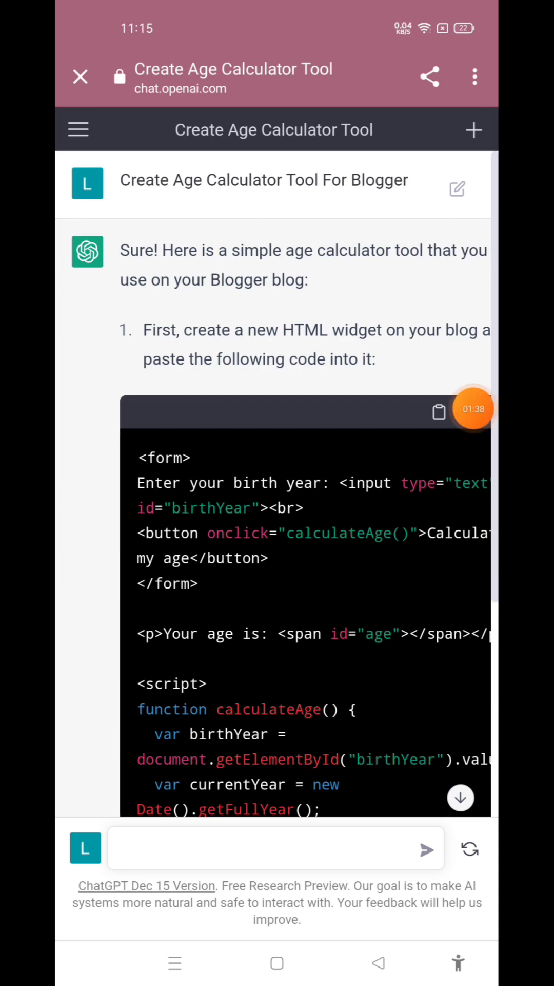
Scroll back to the start of the age calculator reply and begin a new message
{"action": "left_click_drag", "start_coordinate": [491, 410], "coordinate": [474, 358]}
{"action": "left_click", "coordinate": [473, 358]}
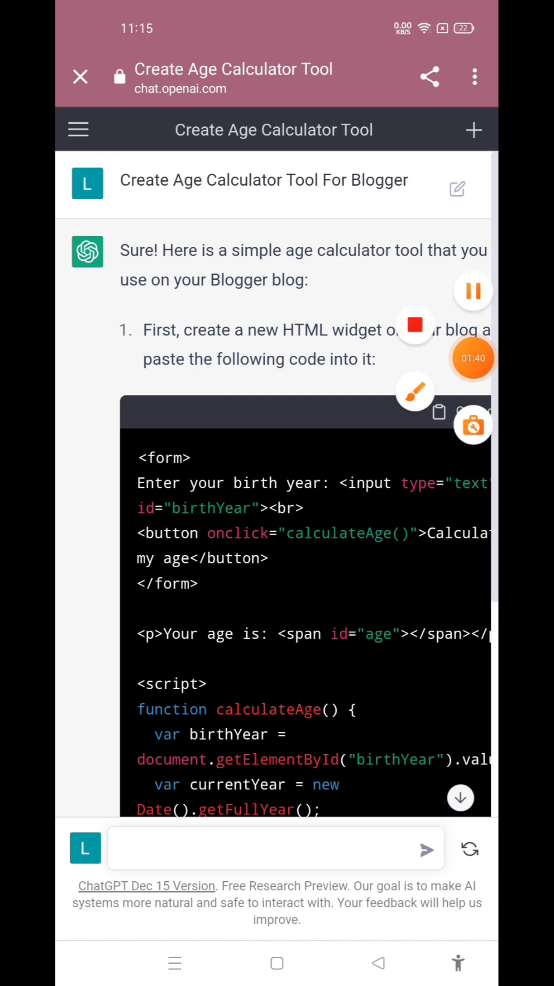
{"action": "left_click", "coordinate": [470, 389]}
{"action": "left_click", "coordinate": [459, 910]}
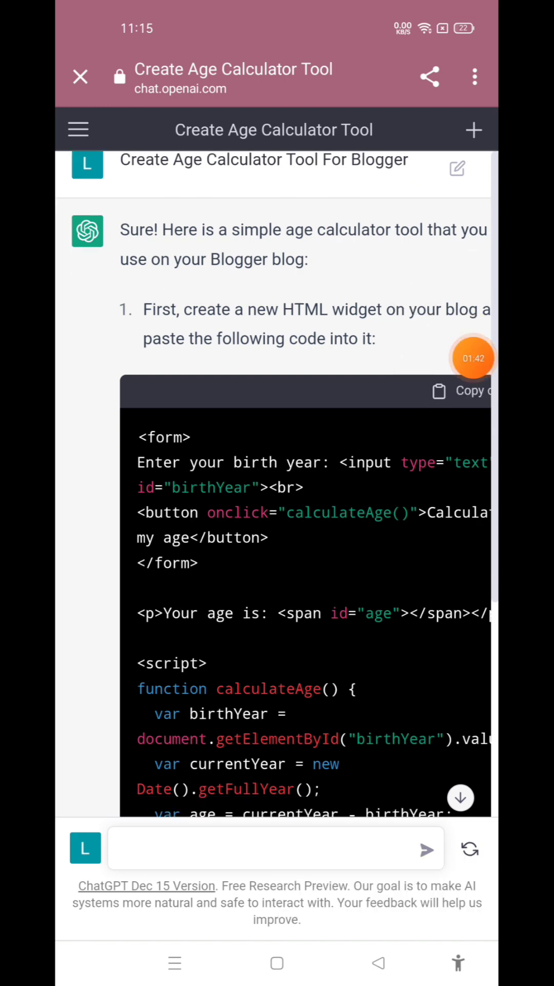
{"action": "scroll", "coordinate": [273, 462], "scroll_direction": "down", "scroll_amount": 5}
Send the prompt 'Create Snake game tool for Blogger', correcting capitals and typos
{"action": "left_click", "coordinate": [276, 849]}
{"action": "type", "text": "Crear"}
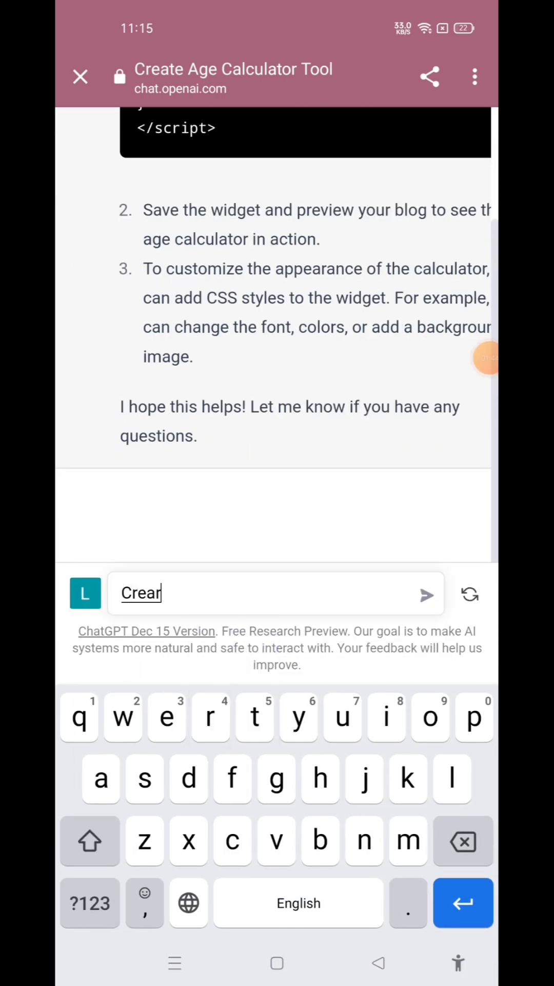
{"action": "key", "text": "shift"}
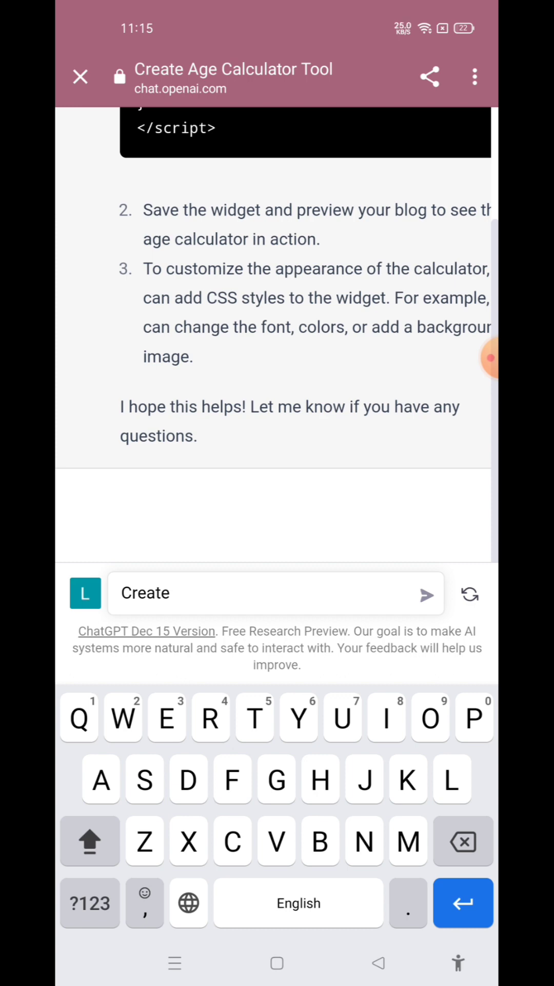
{"action": "type", "text": " SNA"}
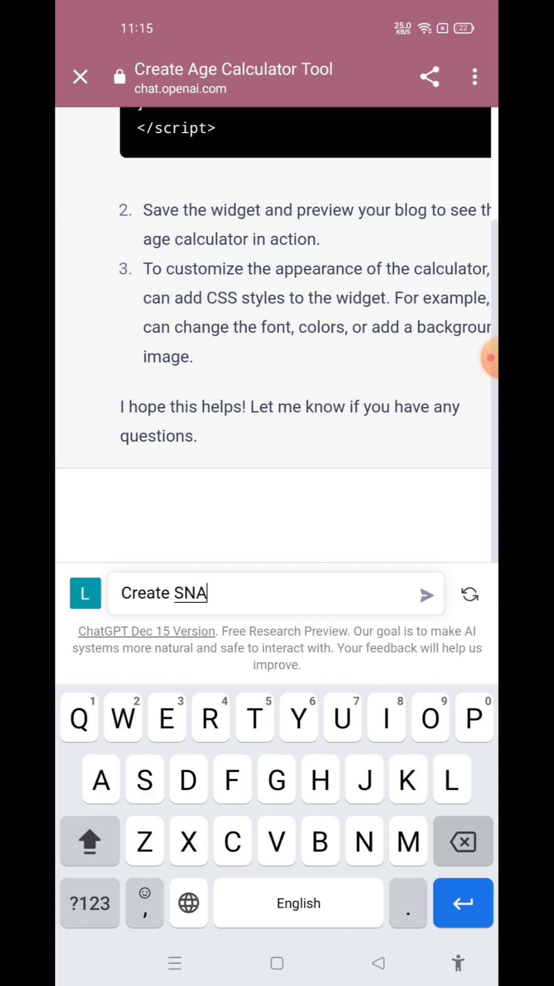
{"action": "key", "text": "BackSpace"}
{"action": "key", "text": "BackSpace"}
{"action": "key", "text": "shift"}
{"action": "type", "text": "n"}
{"action": "key", "text": "shift"}
{"action": "type", "text": "Ke"}
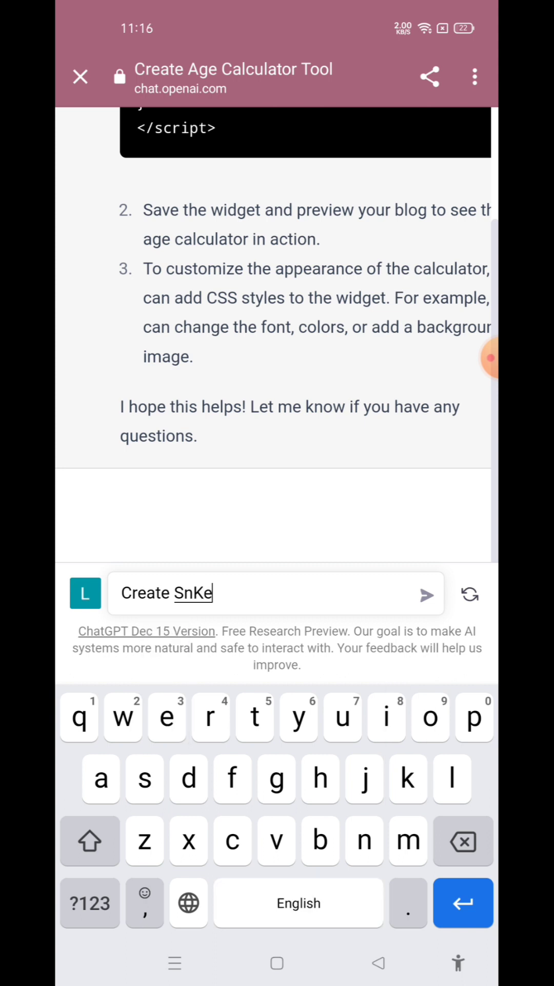
{"action": "key", "text": "BackSpace"}
{"action": "key", "text": "BackSpace"}
{"action": "type", "text": "akr"}
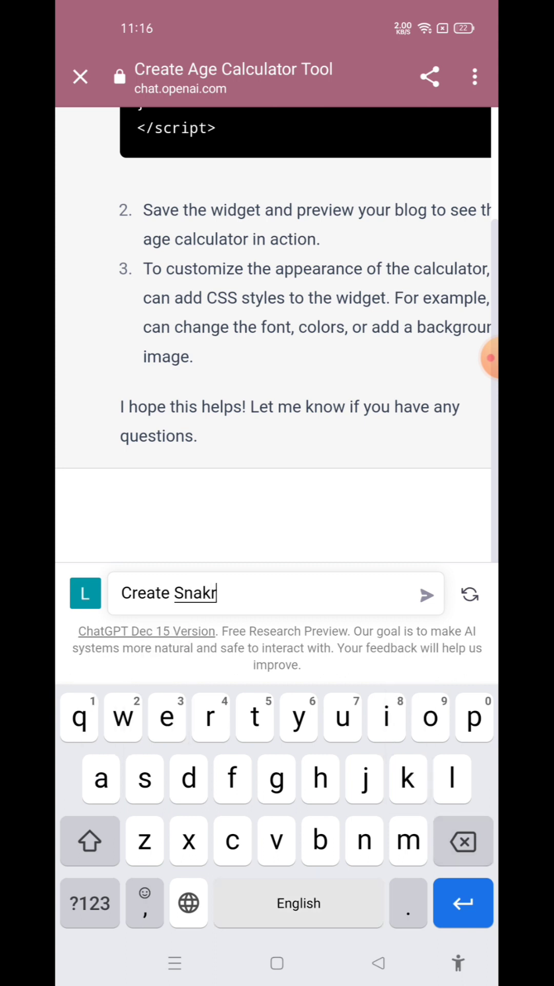
{"action": "type", "text": " ga"}
{"action": "key", "text": "BackSpace"}
{"action": "key", "text": "BackSpace"}
{"action": "key", "text": "BackSpace"}
{"action": "type", "text": "e"}
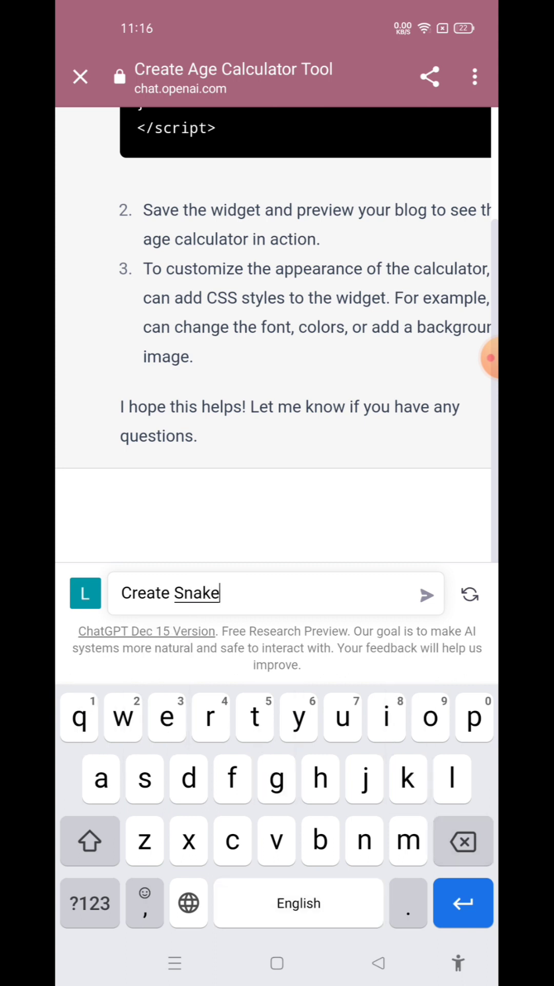
{"action": "type", "text": " game "}
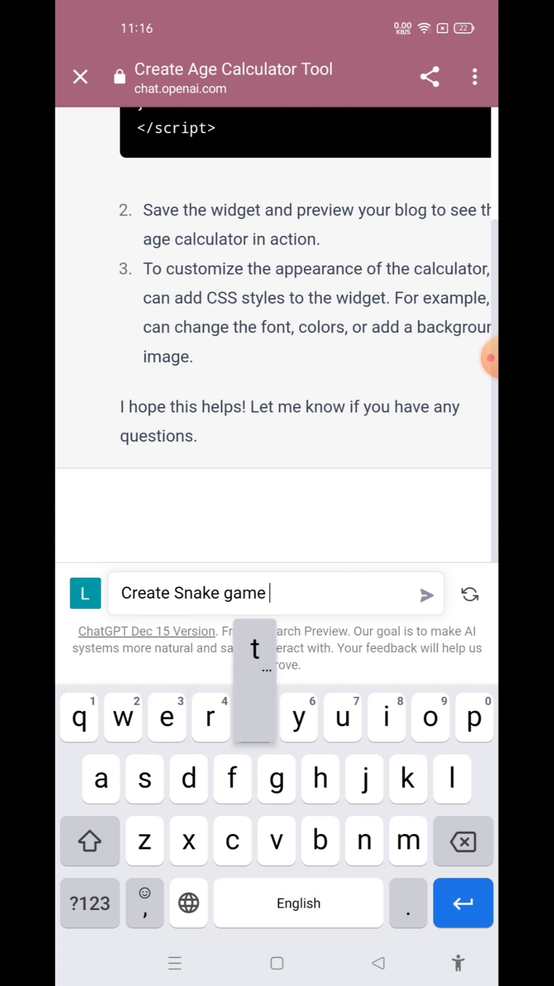
{"action": "type", "text": "t"}
{"action": "type", "text": "ool fo"}
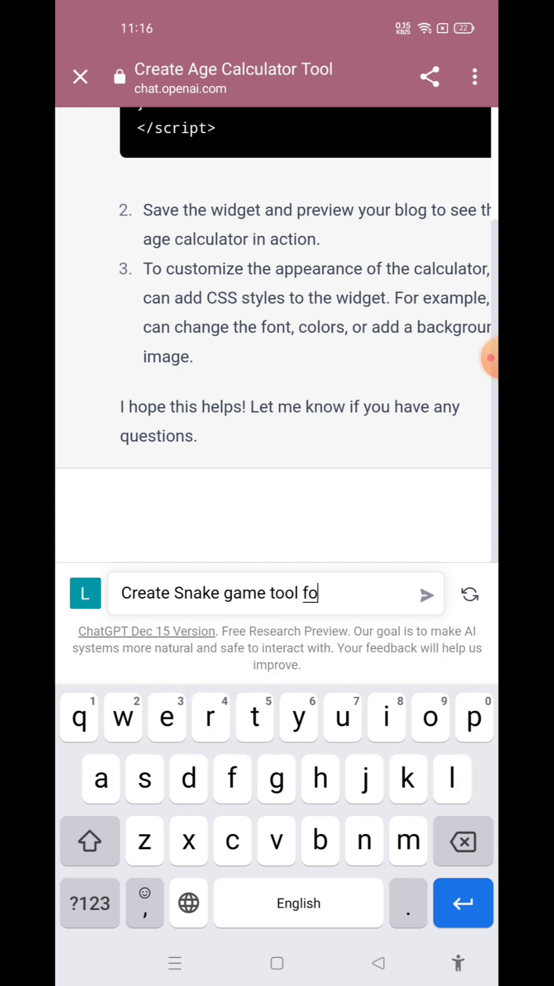
{"action": "type", "text": "r Blogg"}
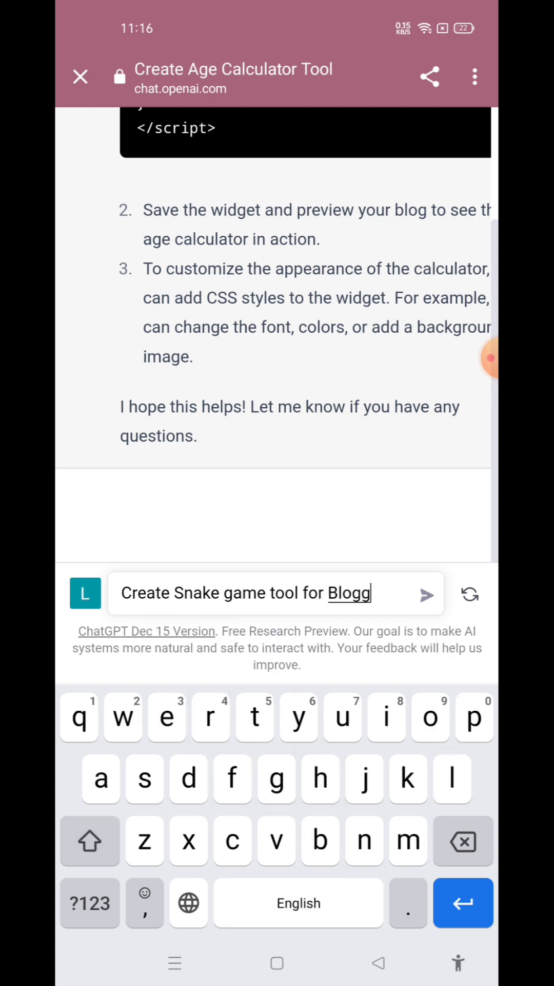
{"action": "type", "text": "er"}
{"action": "key", "text": "Return"}
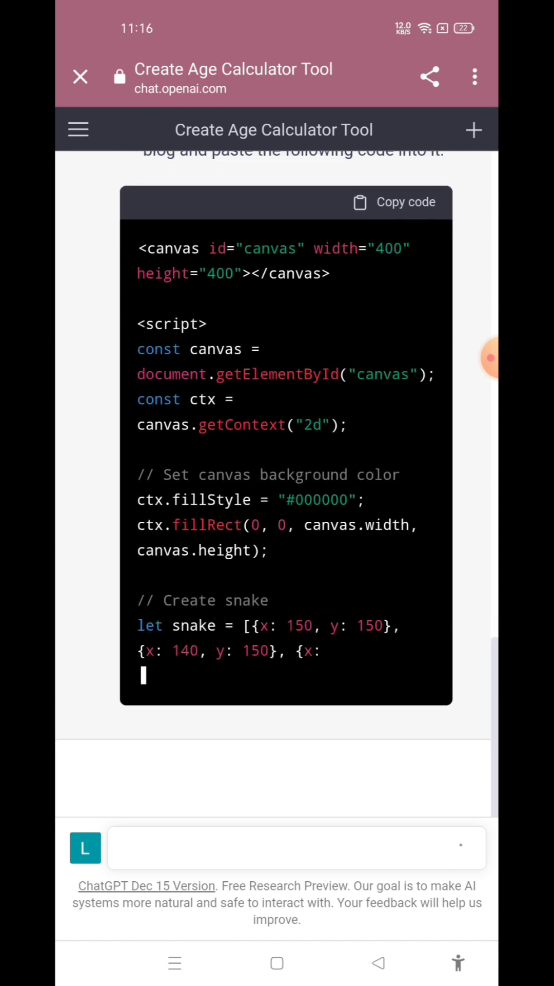
Focus the message box while the Snake game code streams in
{"action": "left_click", "coordinate": [297, 845]}
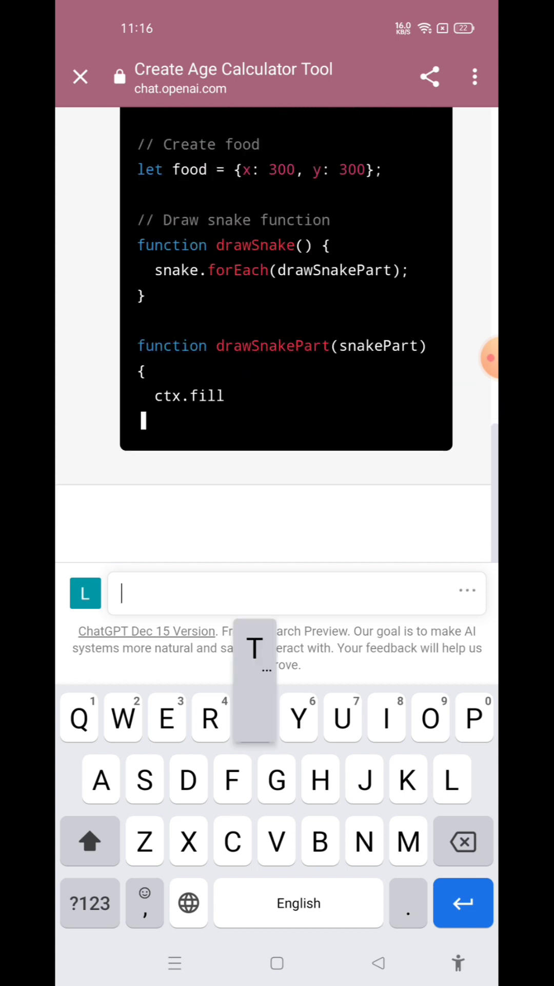
{"action": "type", "text": "Top 10 "}
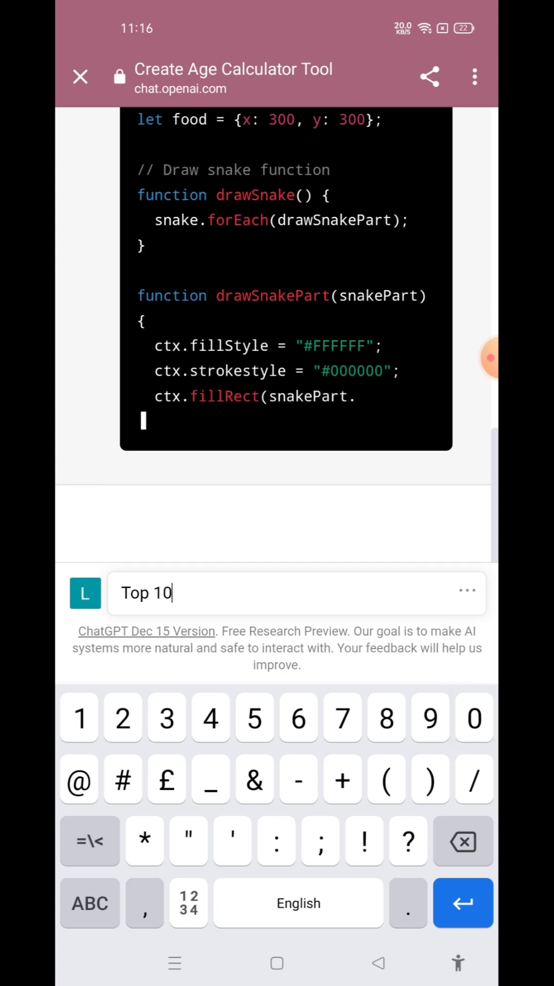
{"action": "type", "text": "Crypt"}
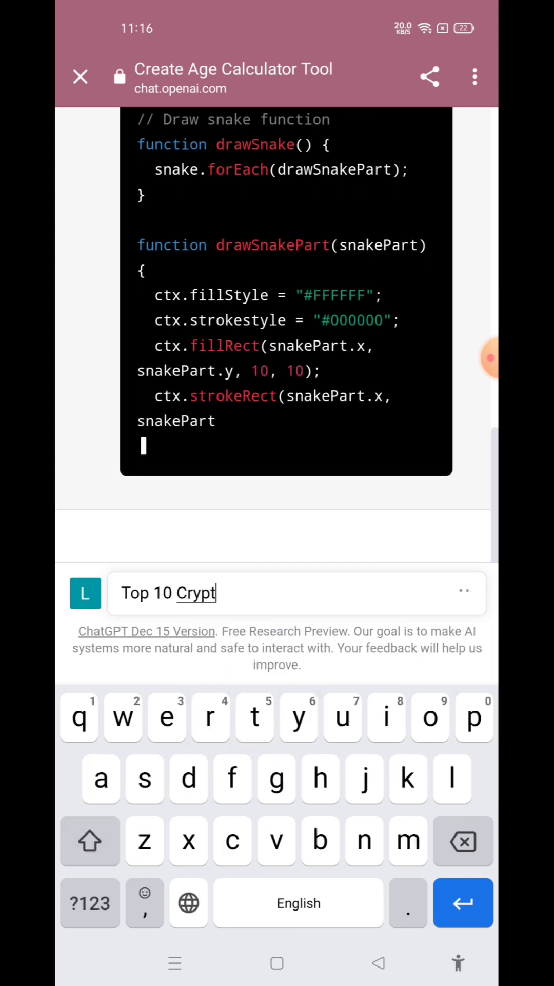
{"action": "type", "text": "ocyewjcy"}
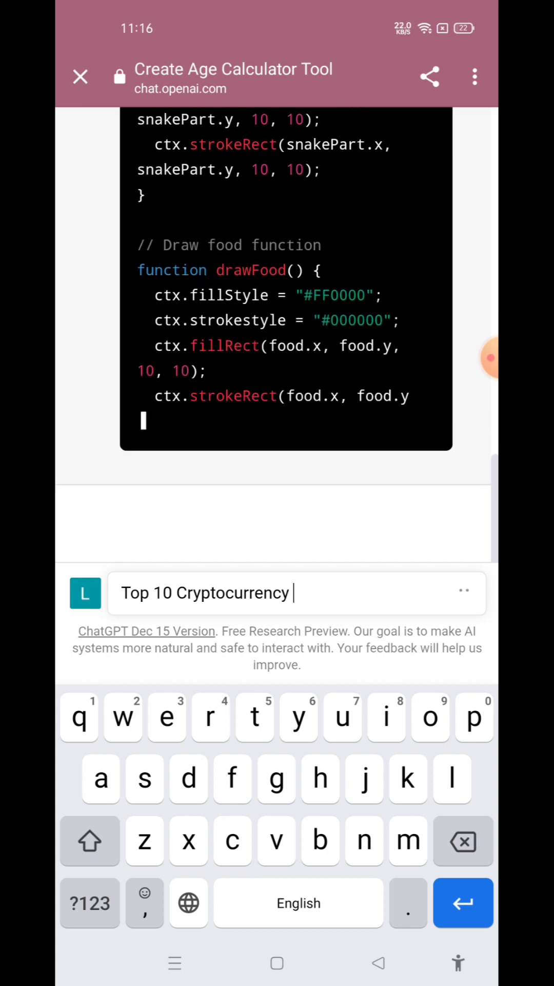
{"action": "scroll", "coordinate": [277, 331], "scroll_direction": "up", "scroll_amount": 5}
{"action": "scroll", "coordinate": [277, 331], "scroll_direction": "up", "scroll_amount": 5}
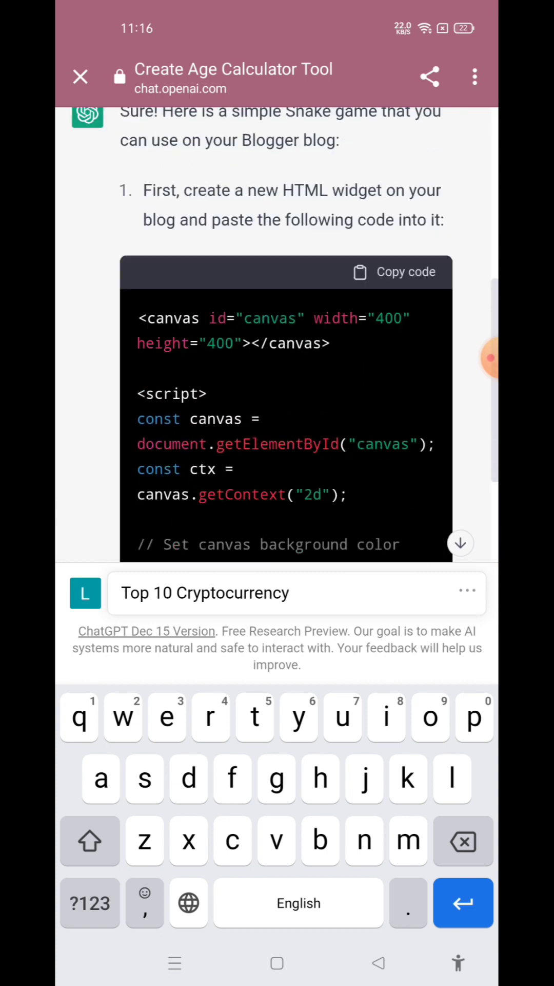
{"action": "scroll", "coordinate": [278, 331], "scroll_direction": "up", "scroll_amount": 3}
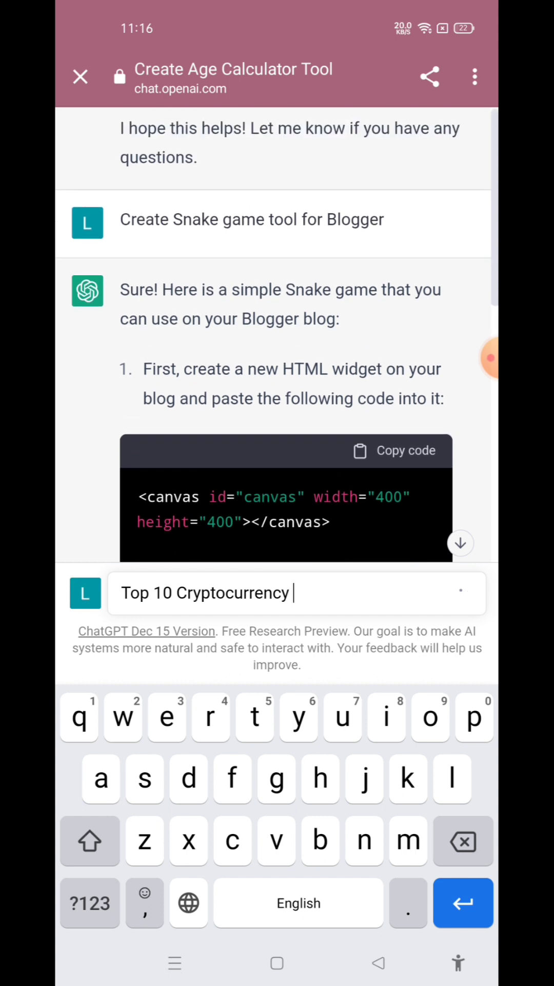
Leave 'Top 10 Cryptocurrency' unsent and scroll up to the Snake game reply's start
{"action": "left_click", "coordinate": [490, 358]}
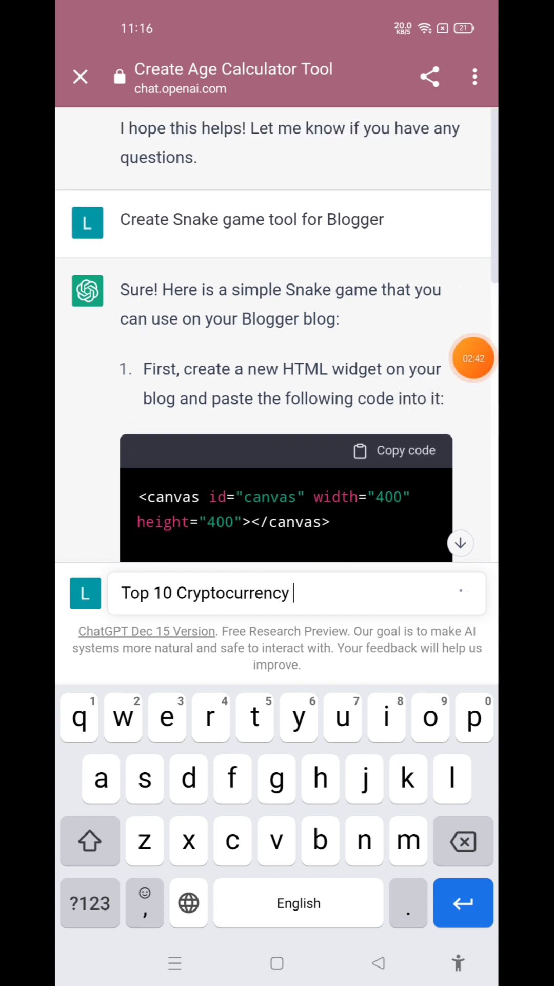
{"action": "left_click", "coordinate": [474, 357]}
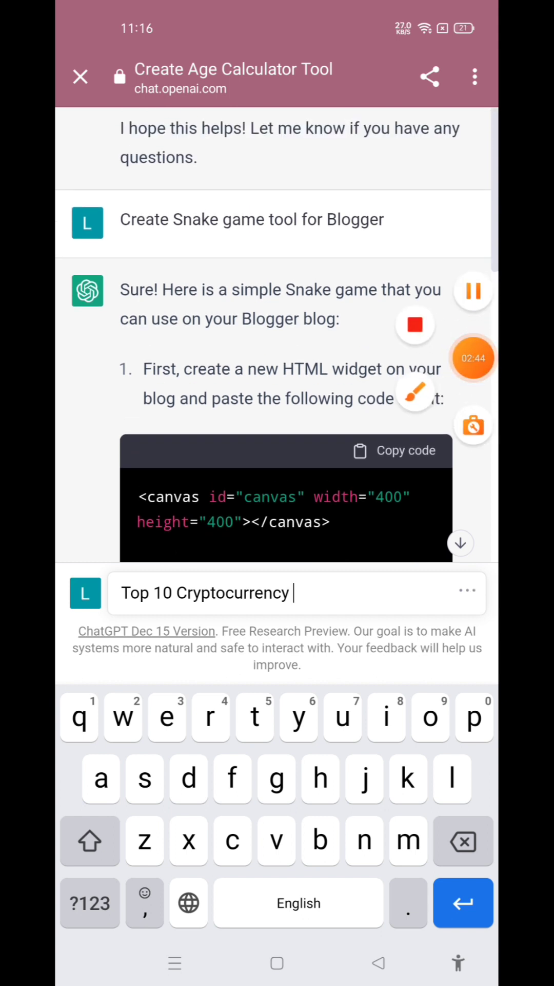